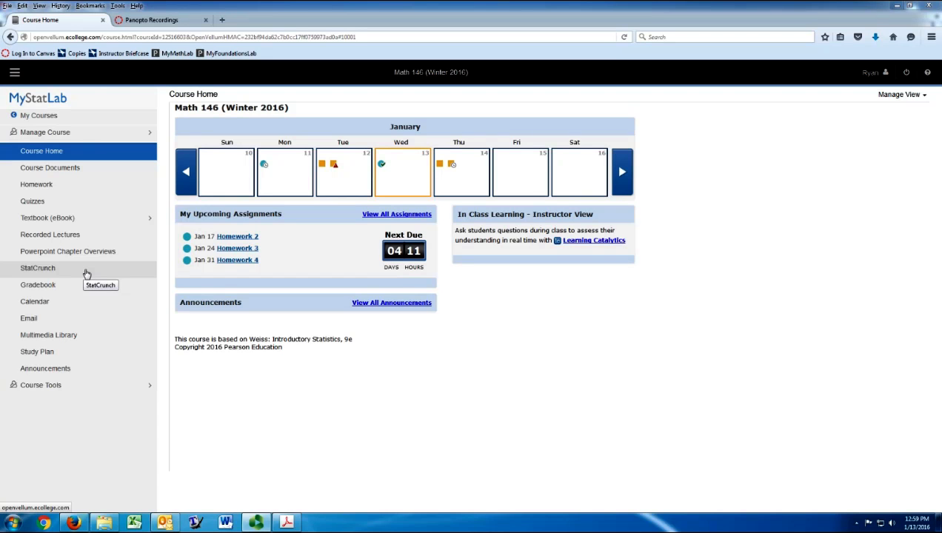
Go to the StatCrunch website from the course's StatCrunch page and open a blank data table.
{"action": "left_click", "coordinate": [87, 273]}
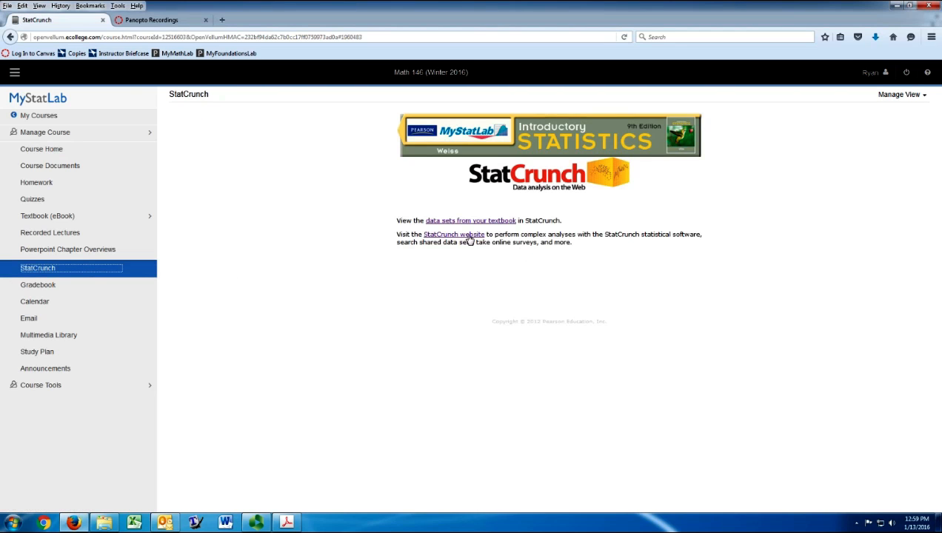
{"action": "left_click", "coordinate": [452, 236]}
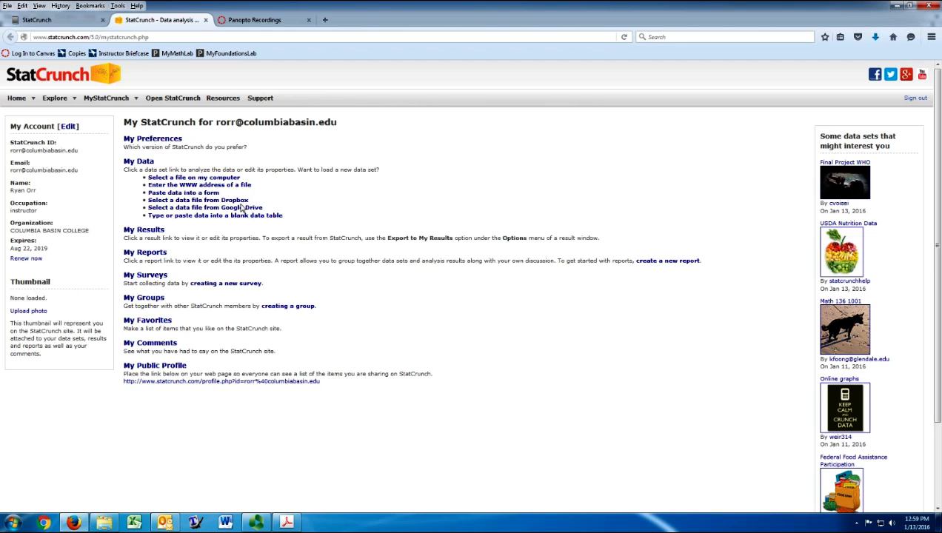
{"action": "left_click", "coordinate": [181, 102]}
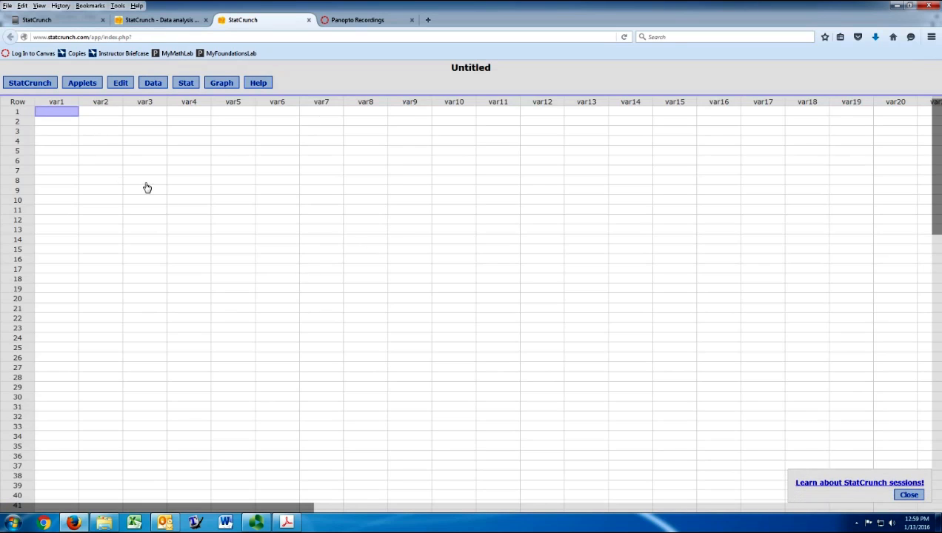
{"action": "scroll", "coordinate": [147, 188], "scroll_direction": "down", "scroll_amount": 2}
{"action": "scroll", "coordinate": [146, 188], "scroll_direction": "down", "scroll_amount": 8}
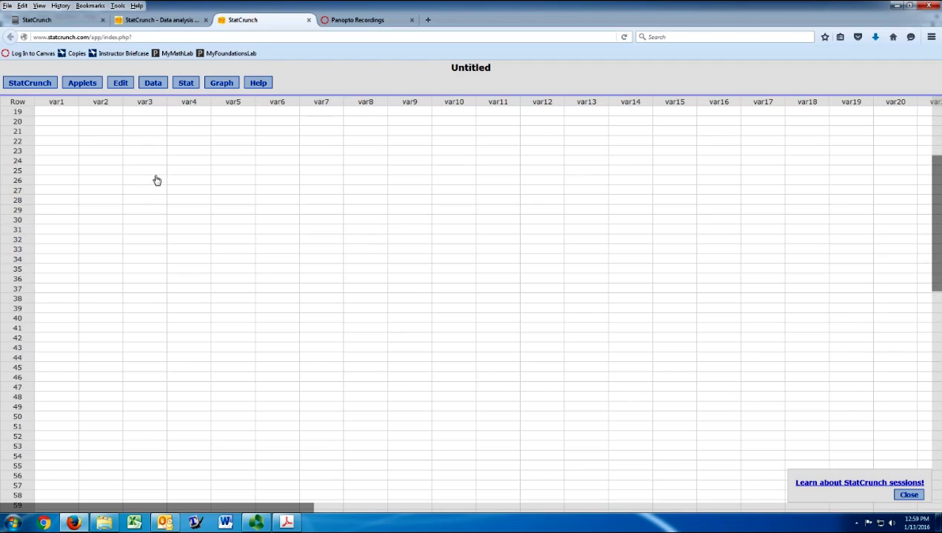
{"action": "scroll", "coordinate": [159, 180], "scroll_direction": "up", "scroll_amount": 10}
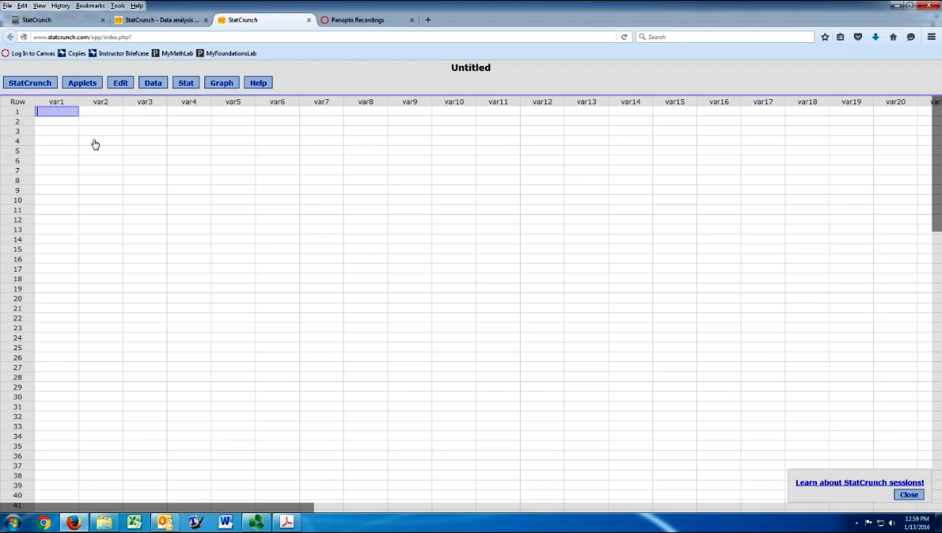
Rename the var1 column as "Days Until Hatch".
{"action": "left_click", "coordinate": [75, 104]}
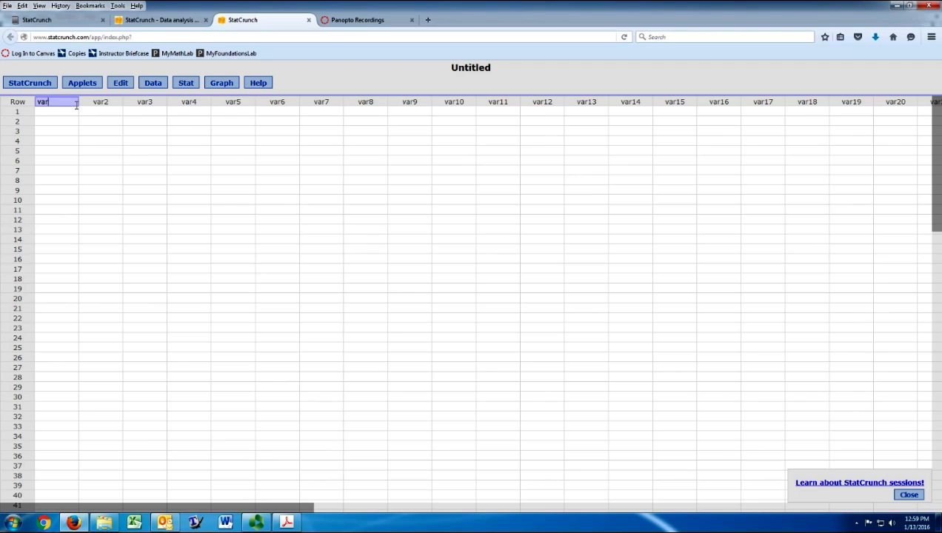
{"action": "key", "text": "BackSpace"}
{"action": "key", "text": "BackSpace"}
{"action": "key", "text": "BackSpace"}
{"action": "type", "text": "Days Until H"}
{"action": "key", "text": "Return"}
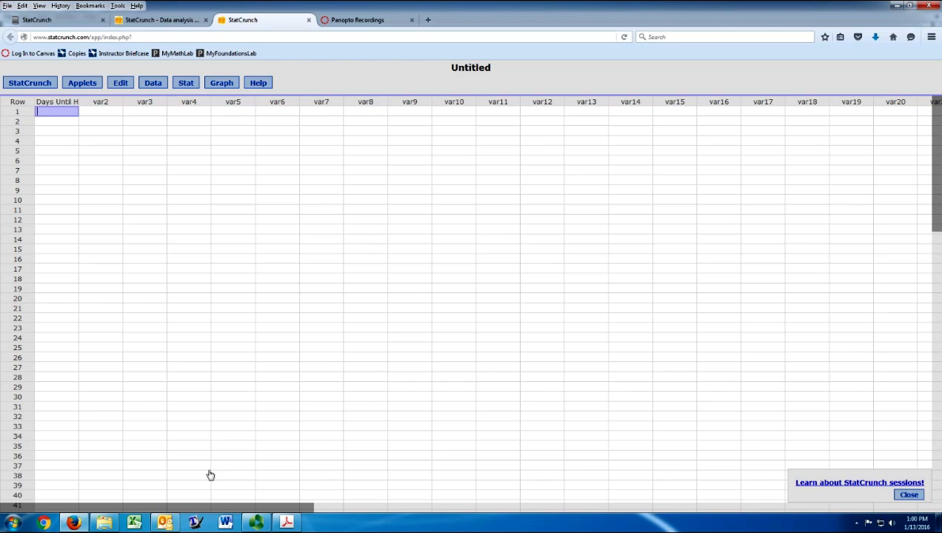
Check the egg hatching times in the Acrobat lecture PDF, return to StatCrunch in Firefox, and enter 6 and 11 in rows 1 and 2.
{"action": "left_click", "coordinate": [295, 524]}
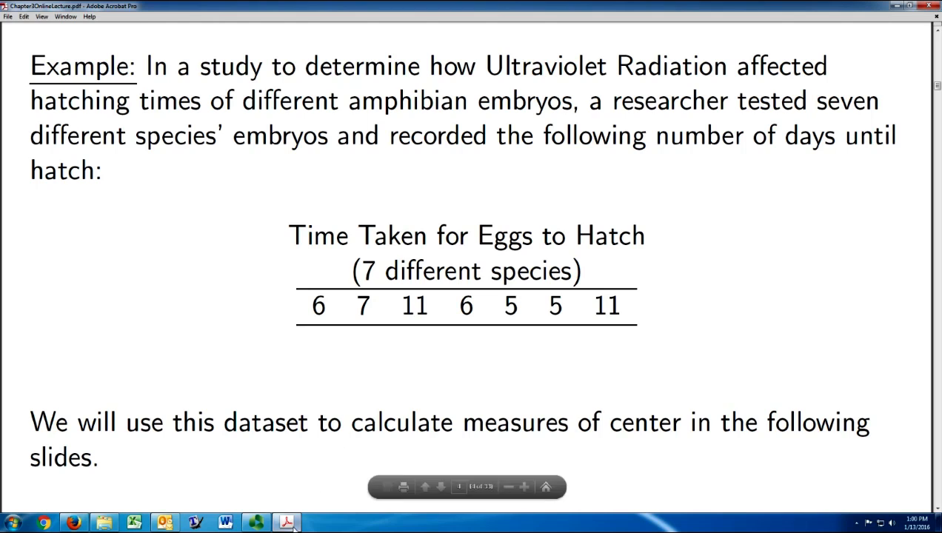
{"action": "left_click", "coordinate": [74, 523]}
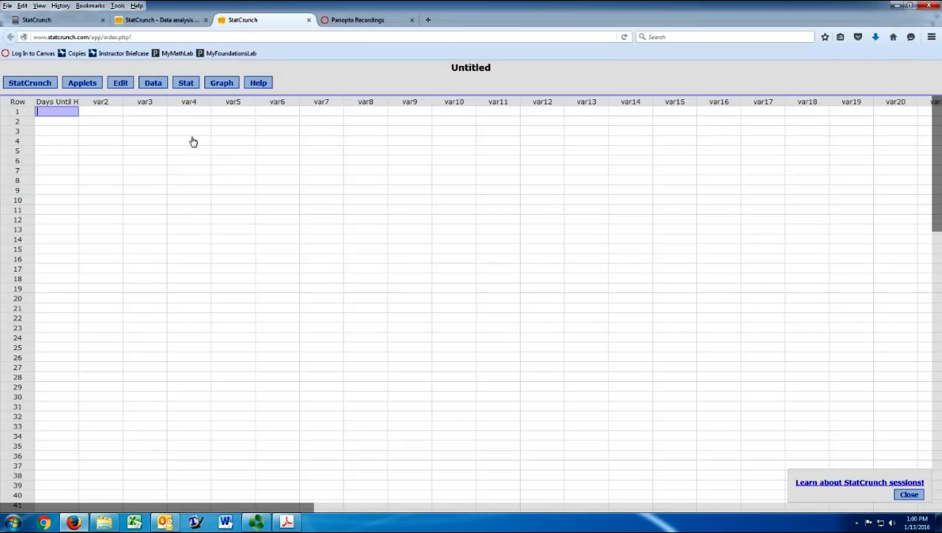
{"action": "type", "text": "6"}
{"action": "key", "text": "Return"}
{"action": "type", "text": "11"}
{"action": "key", "text": "Return"}
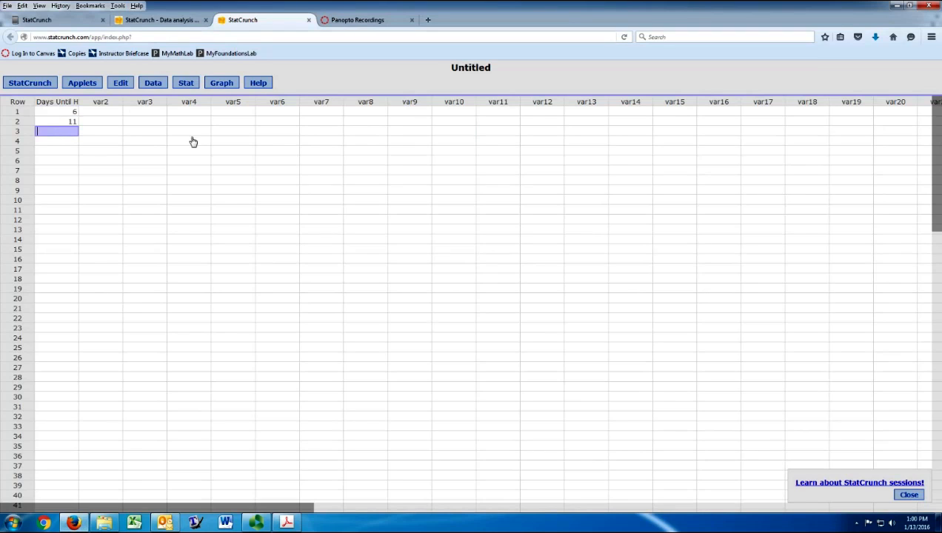
Recheck the hatching times in the Acrobat PDF, return to Firefox, and enter 7 and 6 in rows 3 and 4 of Days Until Hatch.
{"action": "left_click", "coordinate": [277, 523]}
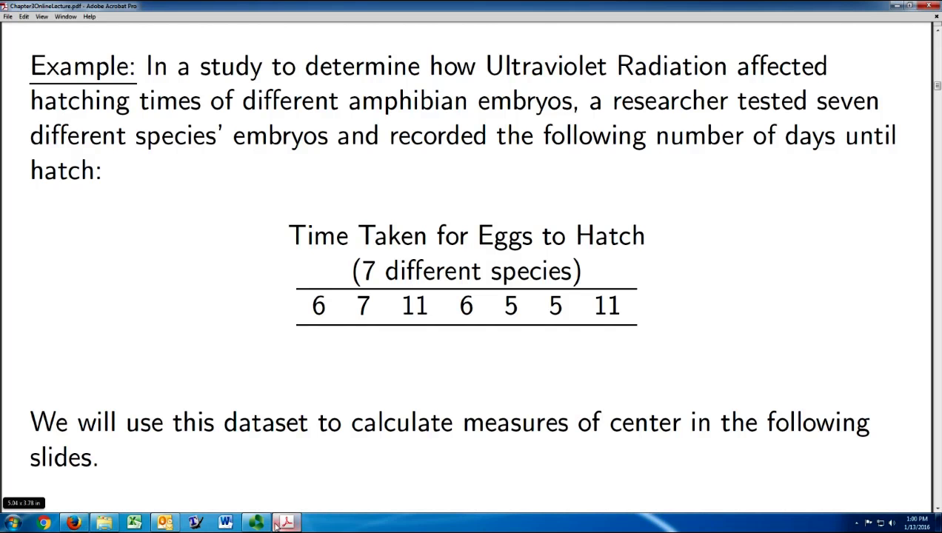
{"action": "left_click", "coordinate": [74, 523]}
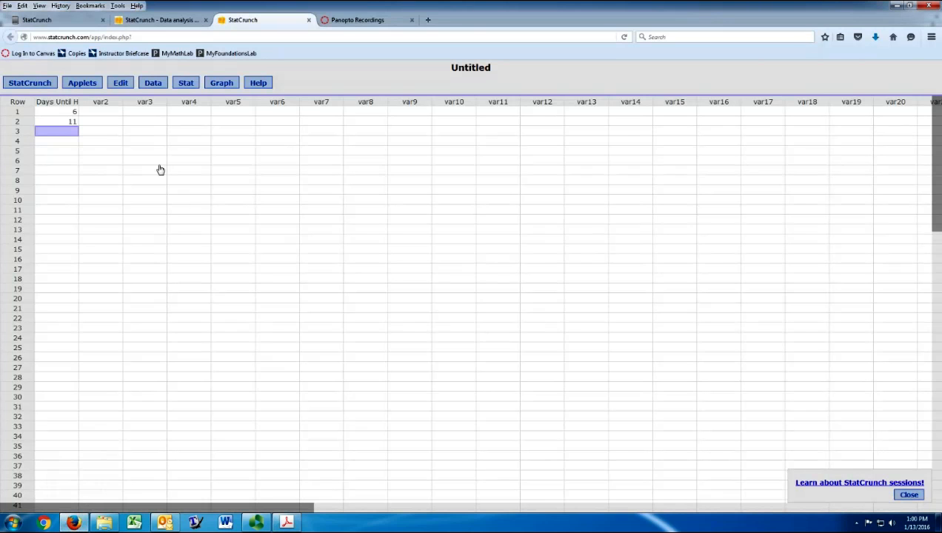
{"action": "type", "text": "7"}
{"action": "key", "text": "Return"}
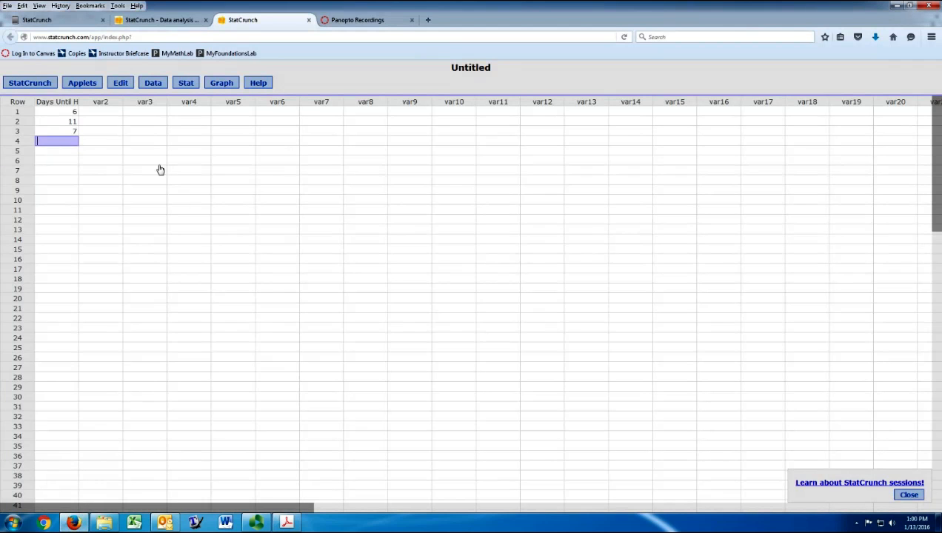
{"action": "type", "text": "6"}
{"action": "key", "text": "Return"}
Enter 5 in both row 5 and row 6 of the Days Until Hatch column.
{"action": "type", "text": "55"}
{"action": "key", "text": "Return"}
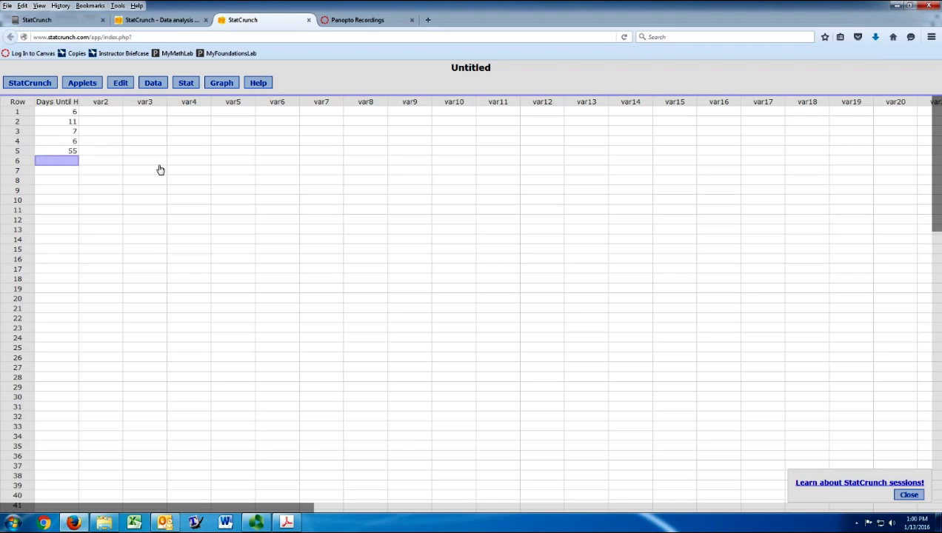
{"action": "key", "text": "Up"}
{"action": "key", "text": "Return"}
{"action": "key", "text": "Return"}
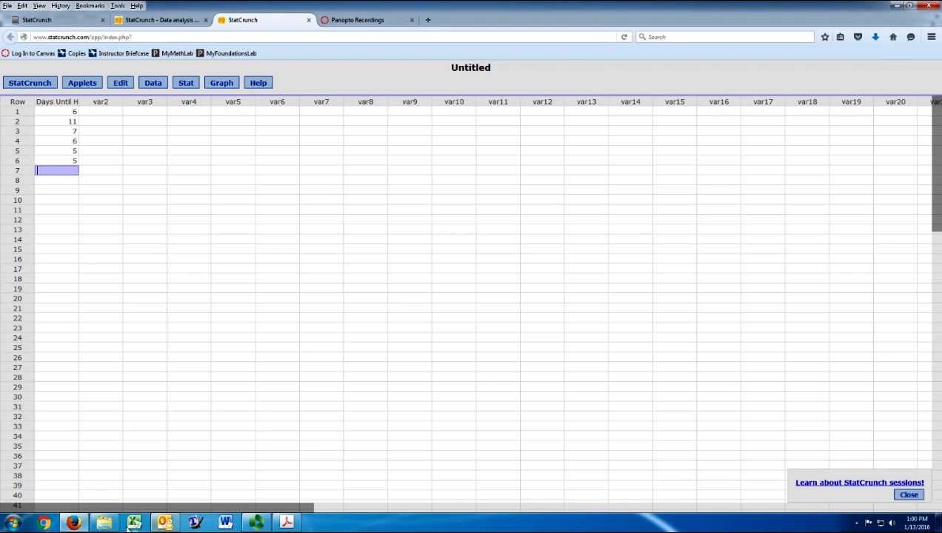
Consult the dataset in the Acrobat PDF again, return to Firefox, and enter the final hatching time, 11, in row 7.
{"action": "left_click", "coordinate": [285, 524]}
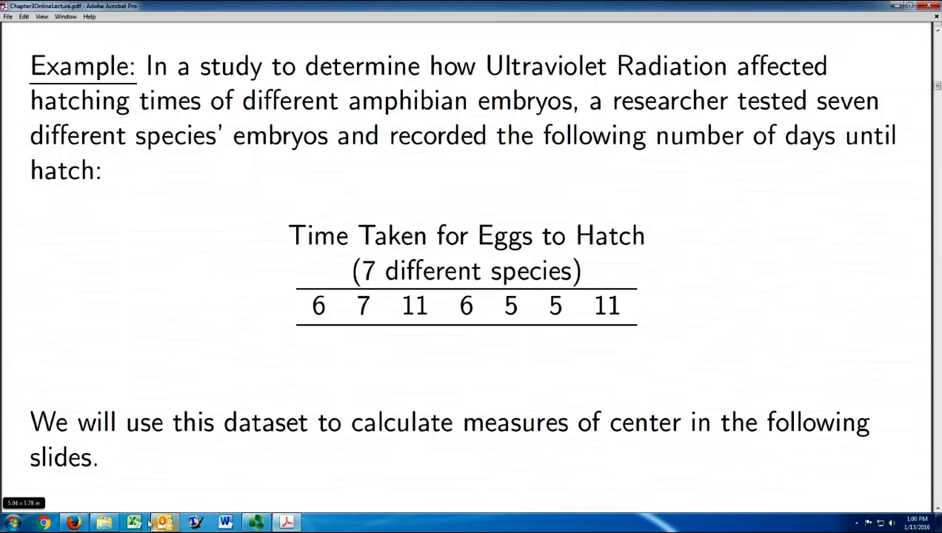
{"action": "left_click", "coordinate": [74, 523]}
{"action": "type", "text": "1"}
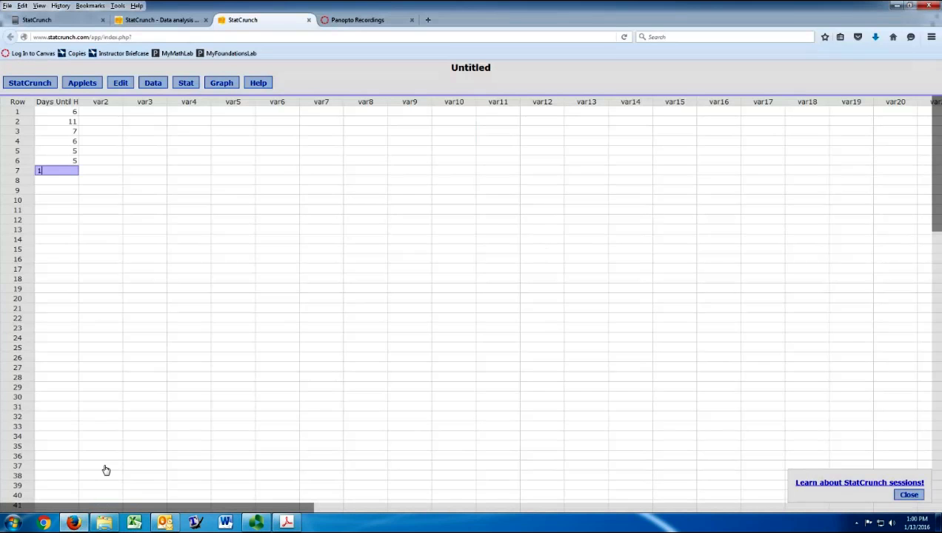
{"action": "type", "text": "1"}
{"action": "left_click", "coordinate": [239, 261]}
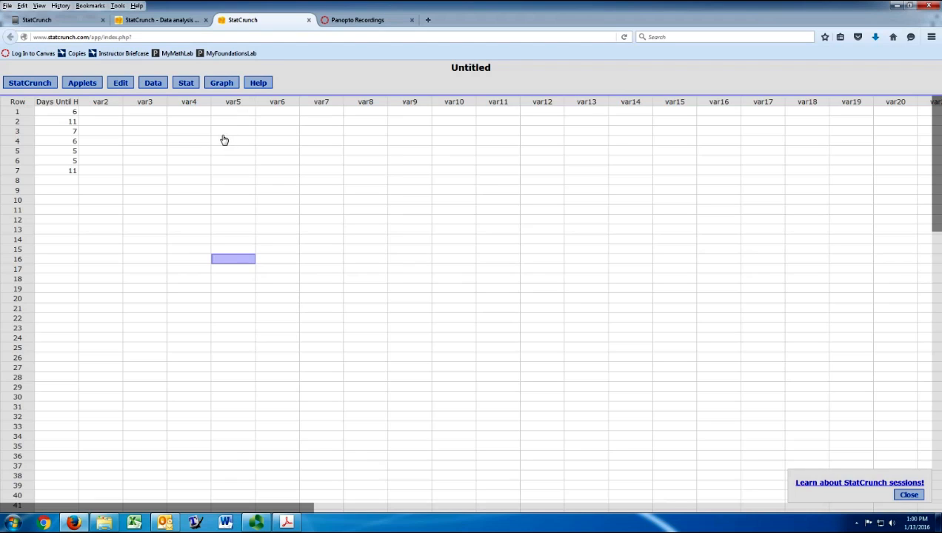
Open Summary Stats for columns and select Days Until Hatch as the column to summarize.
{"action": "left_click", "coordinate": [188, 85]}
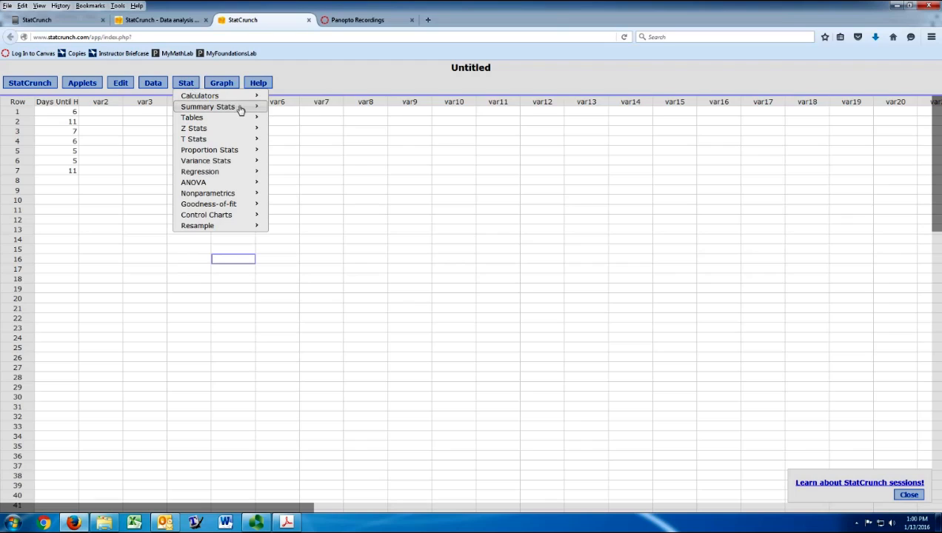
{"action": "mouse_move", "coordinate": [261, 109]}
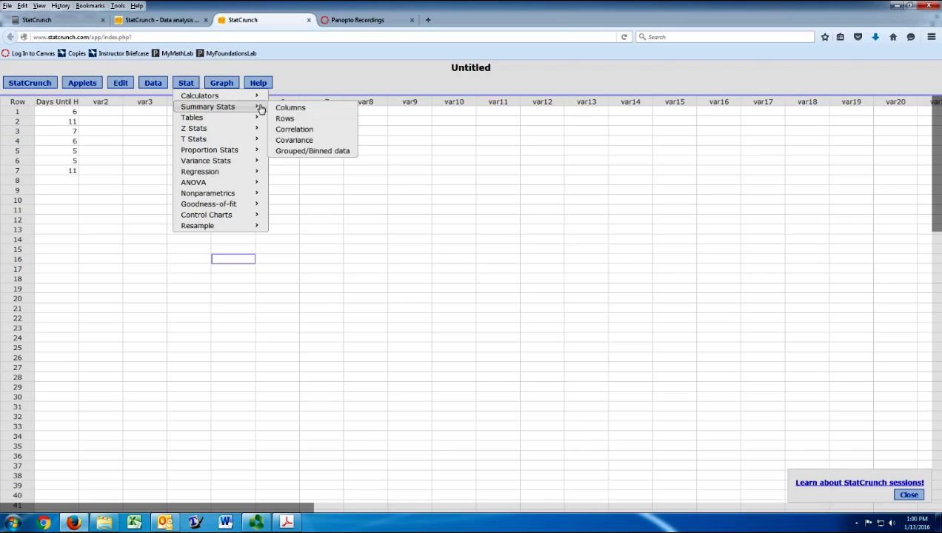
{"action": "left_click", "coordinate": [322, 110]}
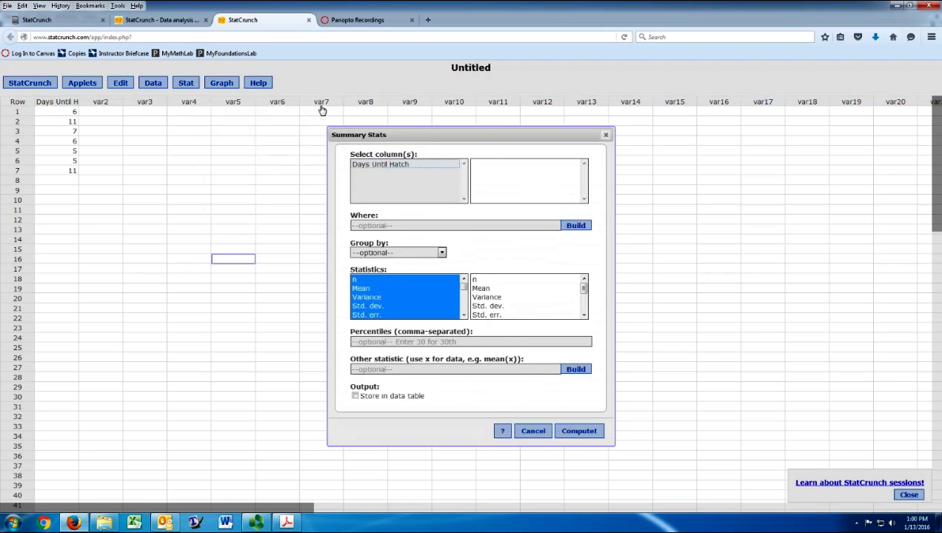
{"action": "left_click", "coordinate": [386, 165]}
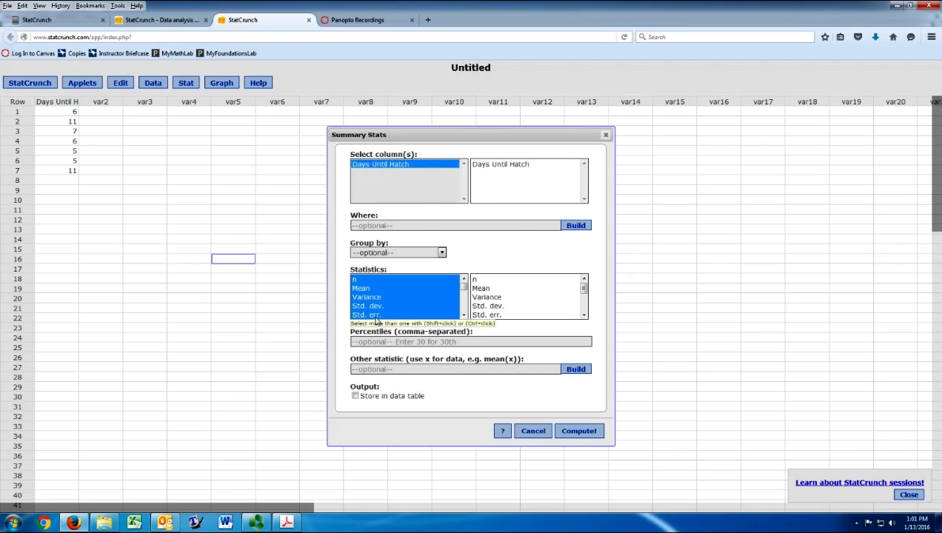
Limit the statistics to Mean, Median and Mode and compute them for Days Until Hatch.
{"action": "left_click", "coordinate": [376, 288]}
{"action": "scroll", "coordinate": [378, 304], "scroll_direction": "down", "scroll_amount": 1}
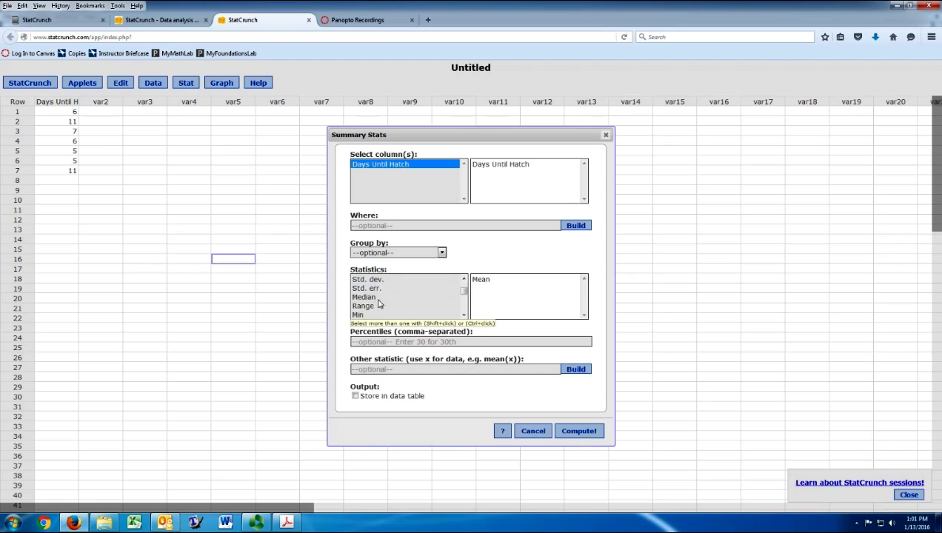
{"action": "scroll", "coordinate": [379, 300], "scroll_direction": "up", "scroll_amount": 1}
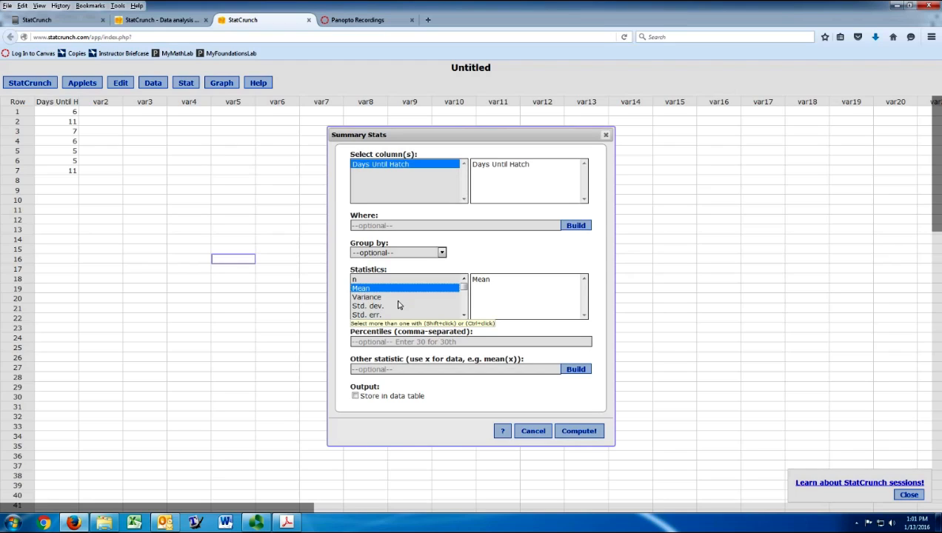
{"action": "scroll", "coordinate": [381, 296], "scroll_direction": "down", "scroll_amount": 1}
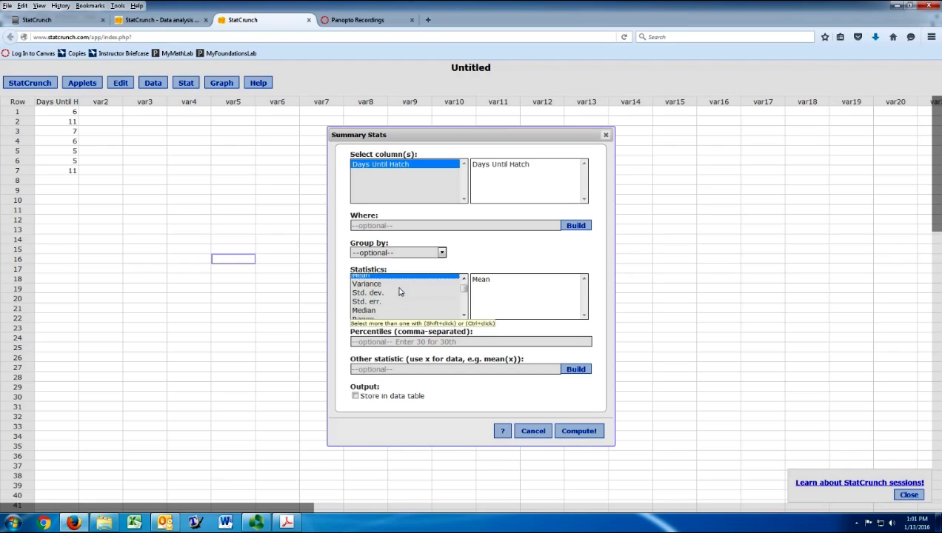
{"action": "left_click", "coordinate": [375, 297], "text": "ctrl"}
{"action": "scroll", "coordinate": [377, 297], "scroll_direction": "down", "scroll_amount": 2}
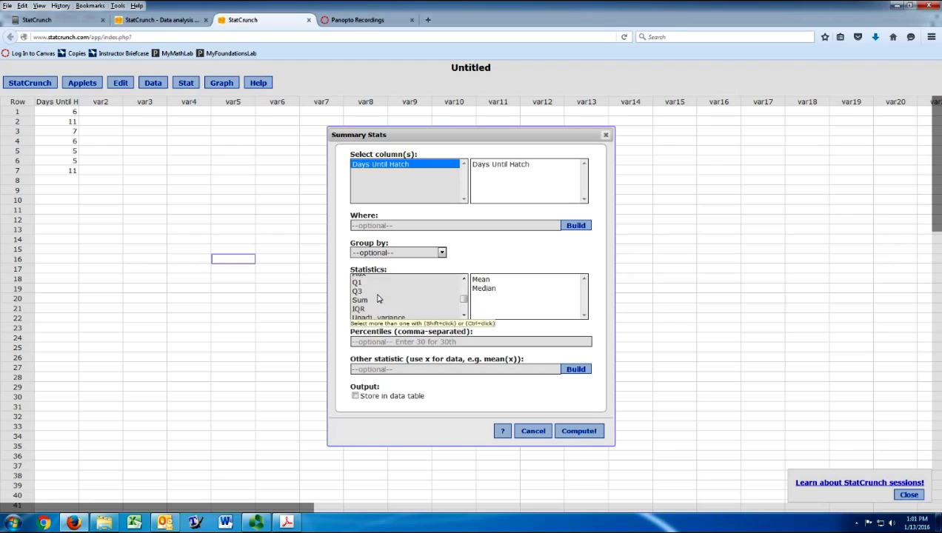
{"action": "scroll", "coordinate": [377, 297], "scroll_direction": "down", "scroll_amount": 2}
{"action": "left_click", "coordinate": [373, 315], "text": "ctrl"}
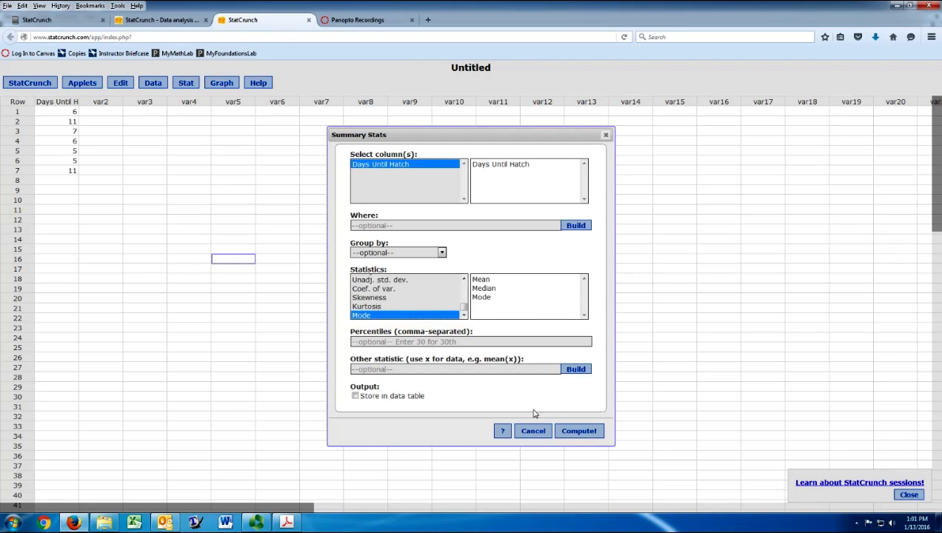
{"action": "left_click", "coordinate": [587, 433]}
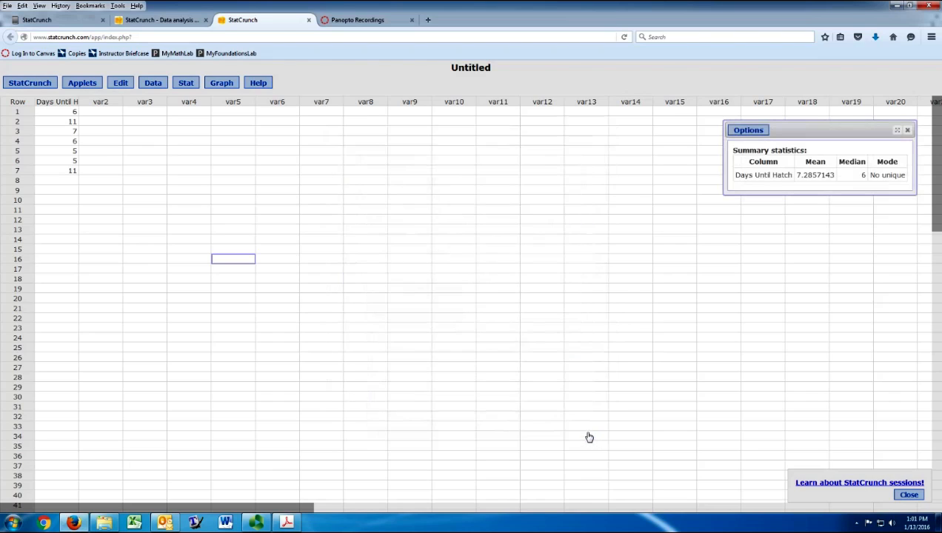
Bring the summary statistics result closer to the data column to read it, and close the result window.
{"action": "left_click_drag", "start_coordinate": [802, 136], "coordinate": [359, 176]}
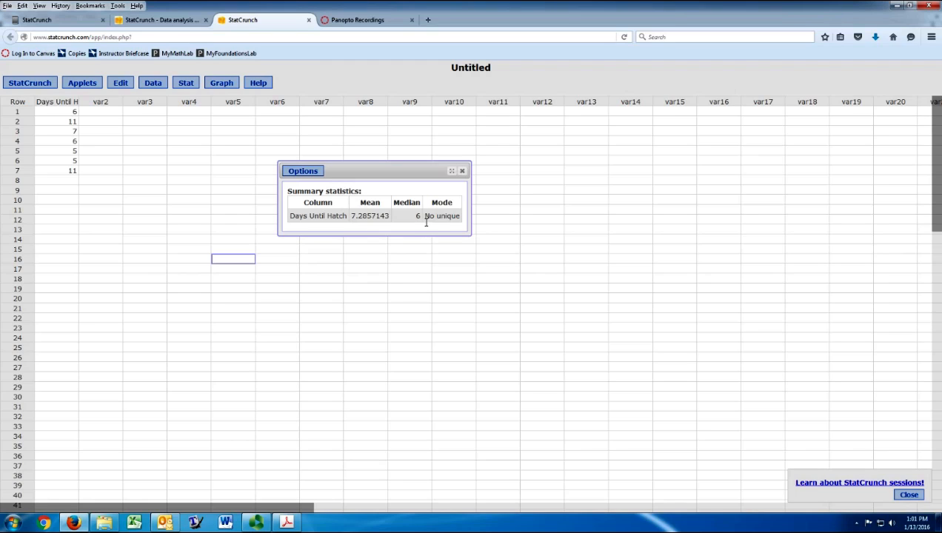
{"action": "left_click", "coordinate": [315, 173]}
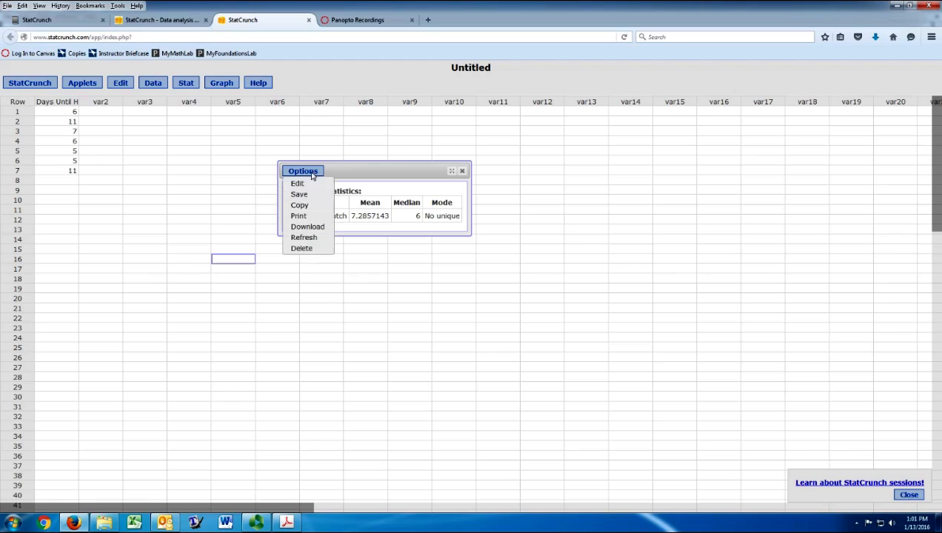
{"action": "left_click", "coordinate": [464, 173]}
{"action": "left_click", "coordinate": [465, 172]}
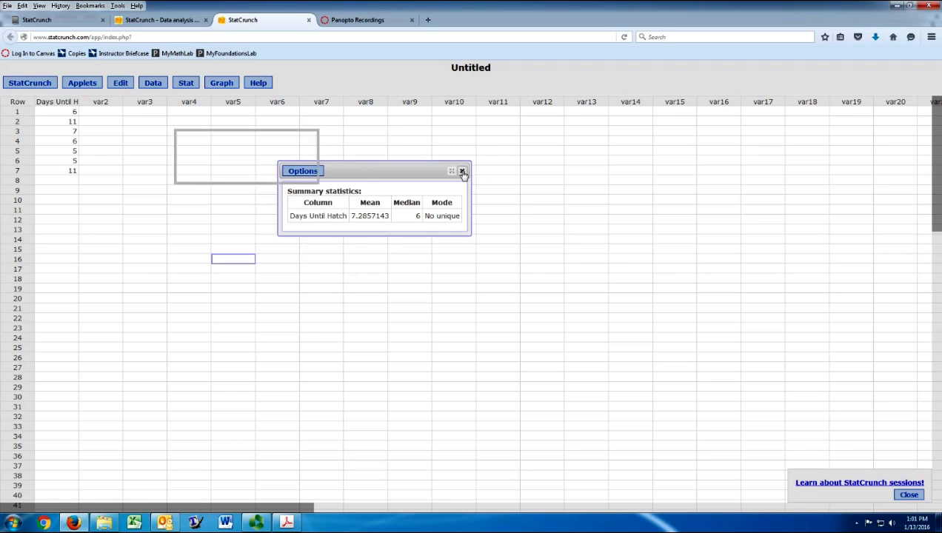
Compute column summary statistics for Days Until Hatch with only Std. dev. selected.
{"action": "left_click", "coordinate": [189, 85]}
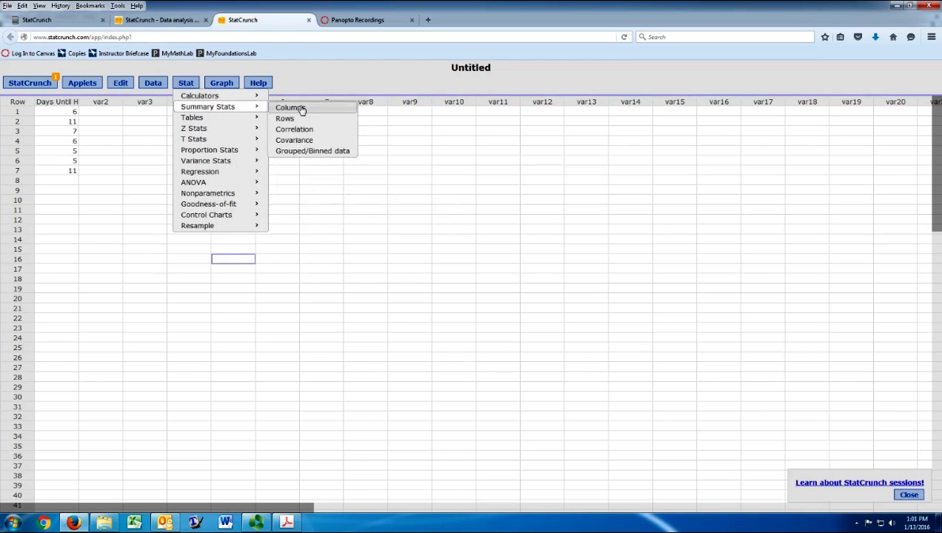
{"action": "left_click", "coordinate": [317, 110]}
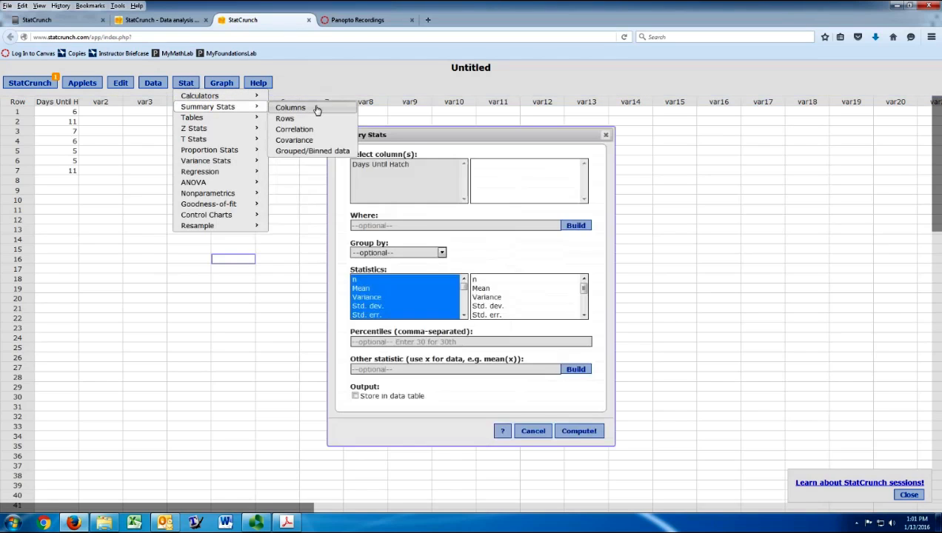
{"action": "left_click", "coordinate": [394, 164]}
{"action": "left_click", "coordinate": [368, 306]}
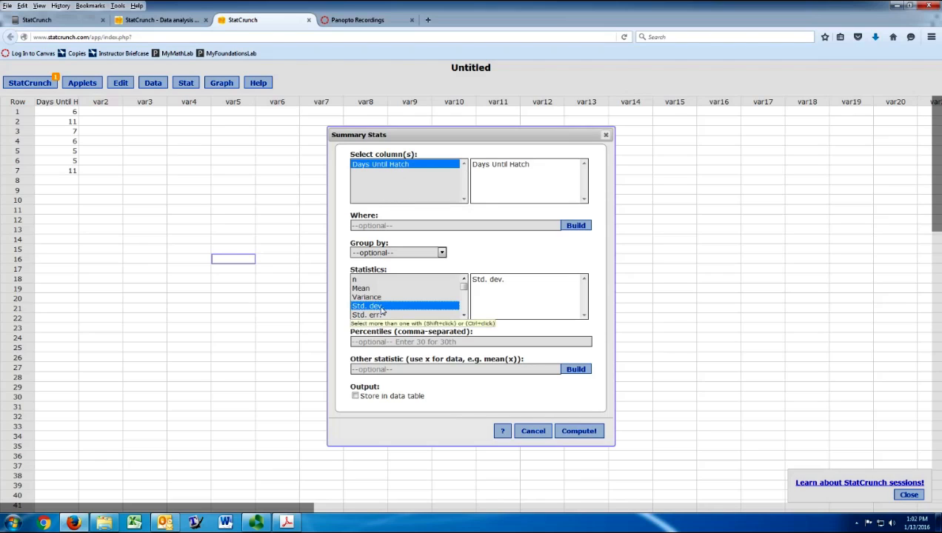
{"action": "left_click", "coordinate": [579, 431]}
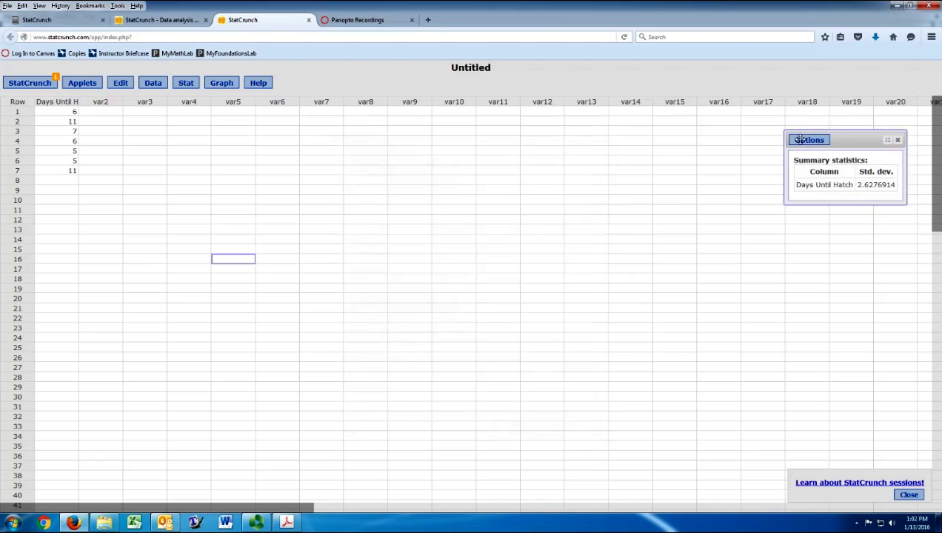
Bring the standard deviation result closer to the data column, highlight the value to read it, and close the result window.
{"action": "left_click_drag", "start_coordinate": [847, 148], "coordinate": [389, 196]}
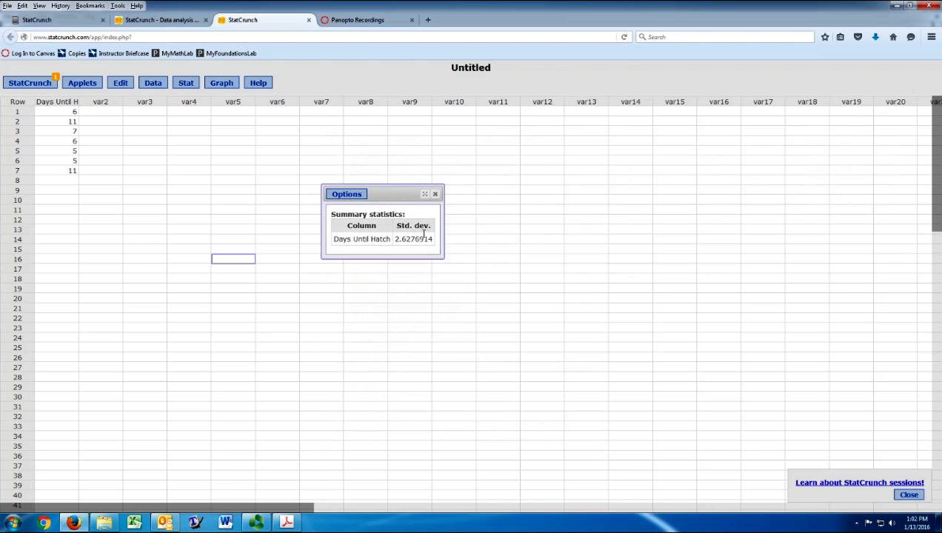
{"action": "double_click", "coordinate": [400, 240]}
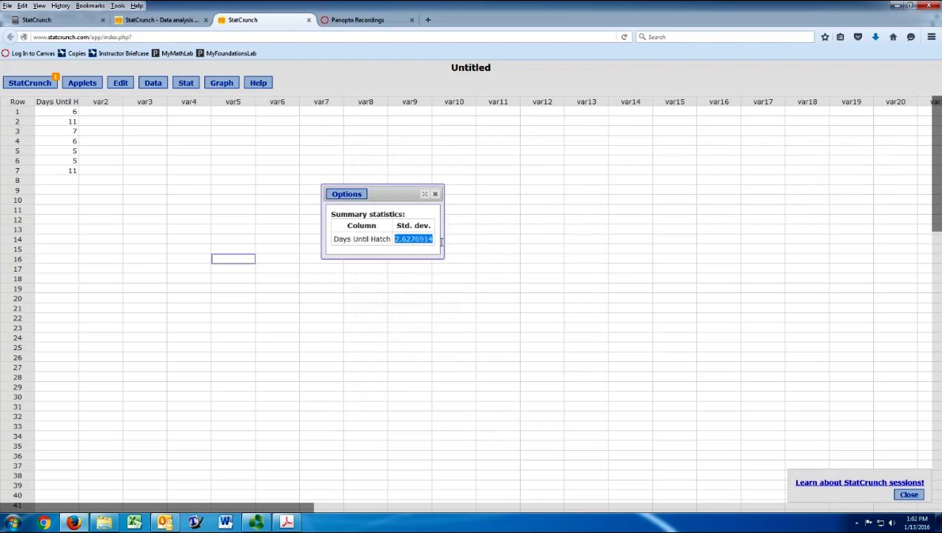
{"action": "left_click", "coordinate": [423, 249]}
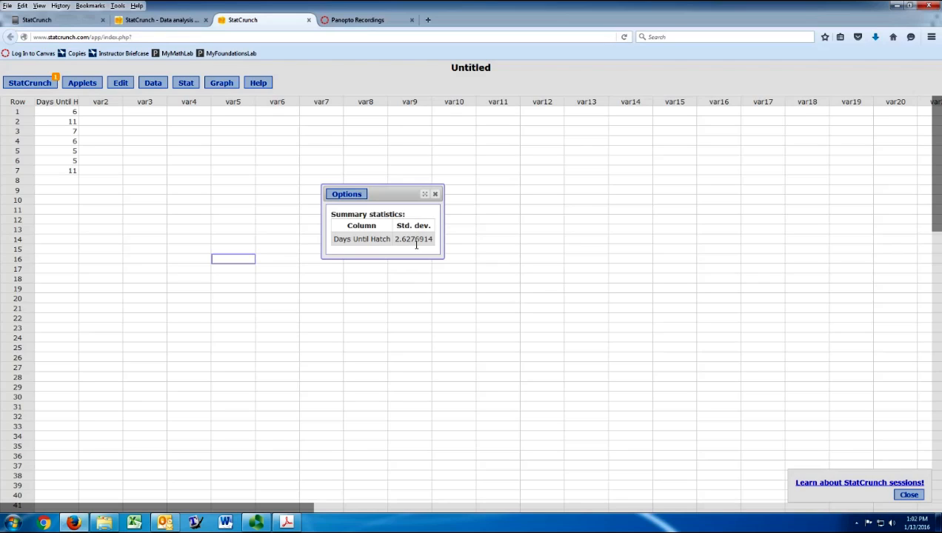
{"action": "left_click", "coordinate": [436, 195]}
{"action": "left_click", "coordinate": [186, 83]}
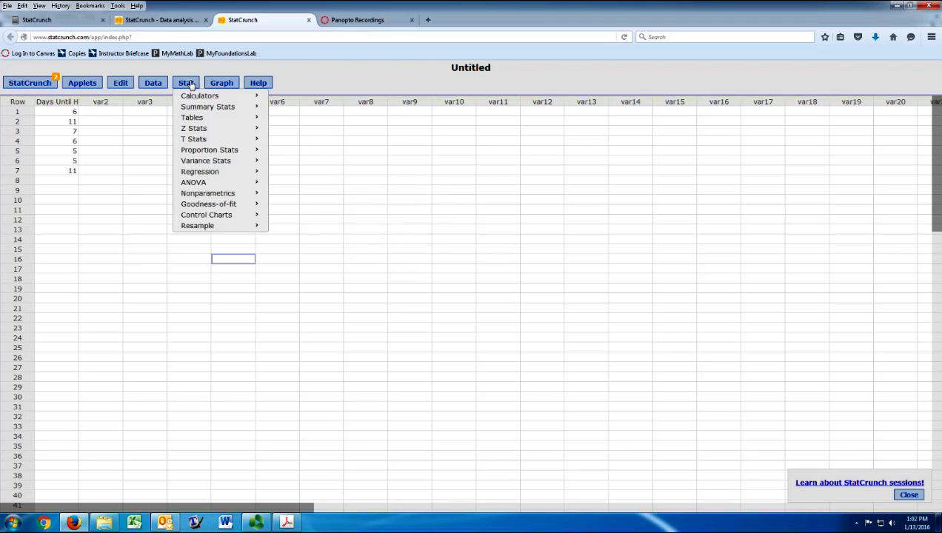
{"action": "mouse_move", "coordinate": [244, 110]}
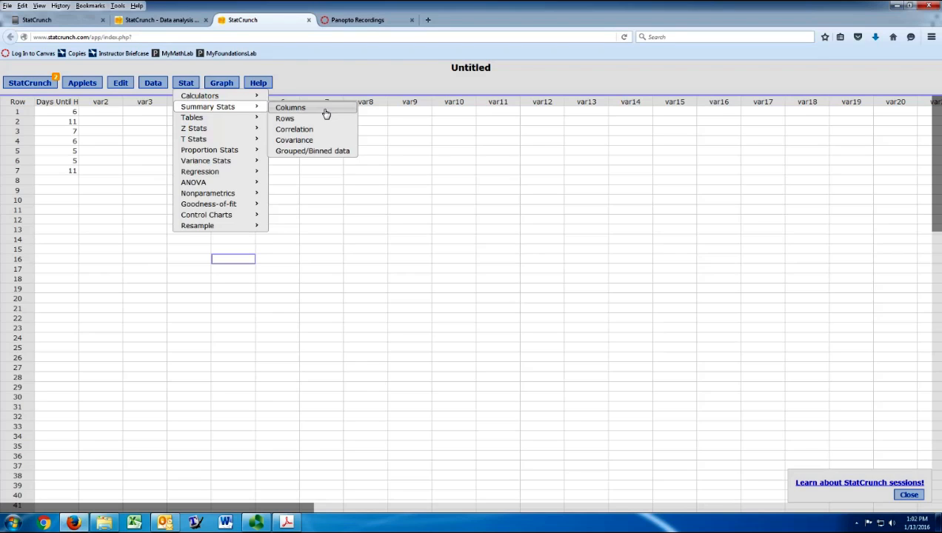
Switch to the MyStatLab course page and open Question 8 of Homework 2.
{"action": "left_click", "coordinate": [57, 24]}
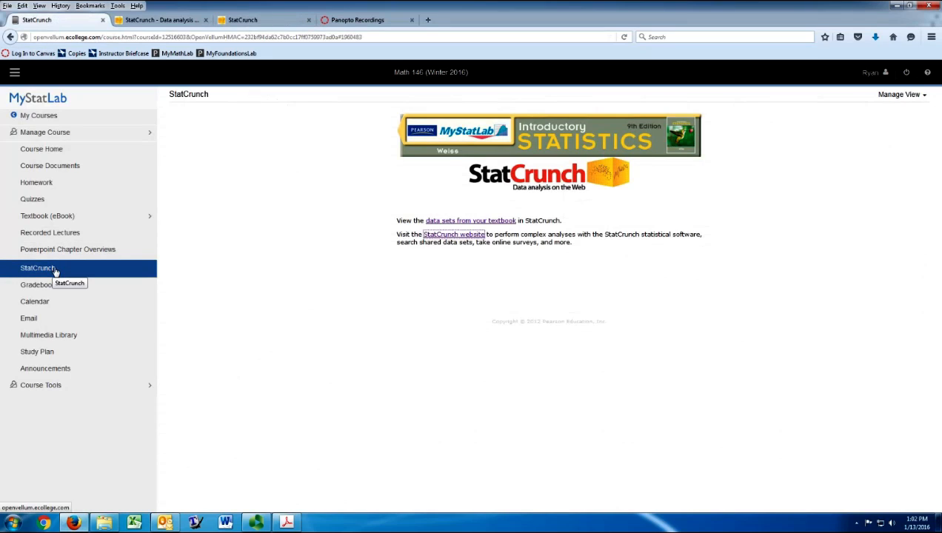
{"action": "left_click", "coordinate": [49, 186]}
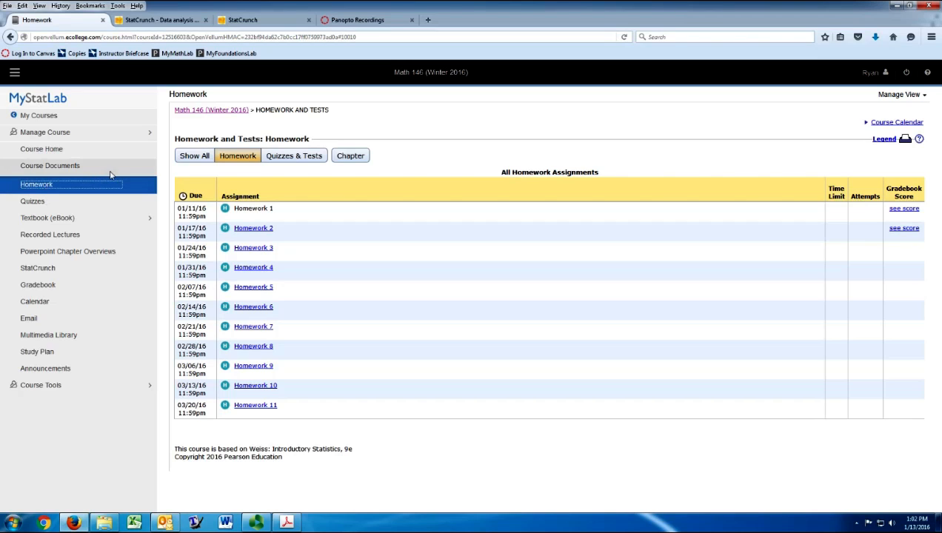
{"action": "left_click", "coordinate": [266, 230]}
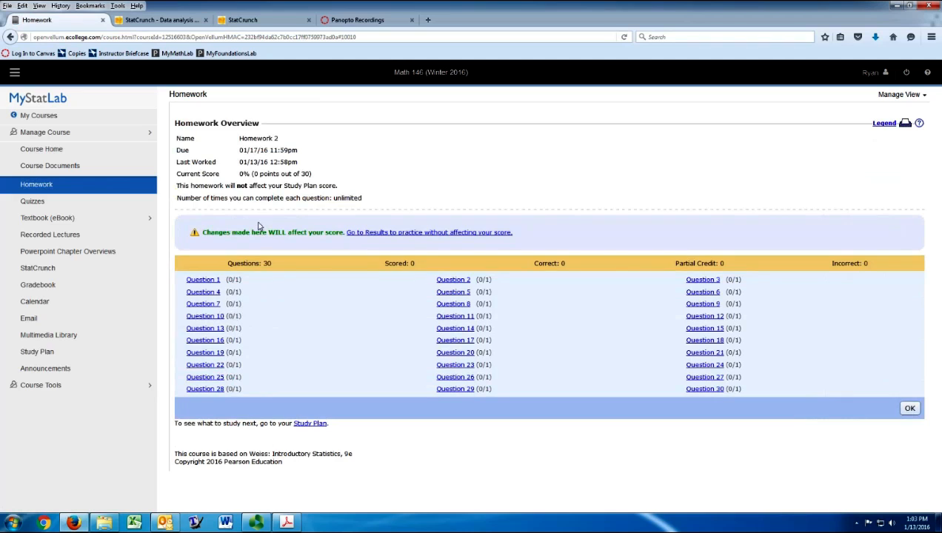
{"action": "left_click", "coordinate": [449, 308]}
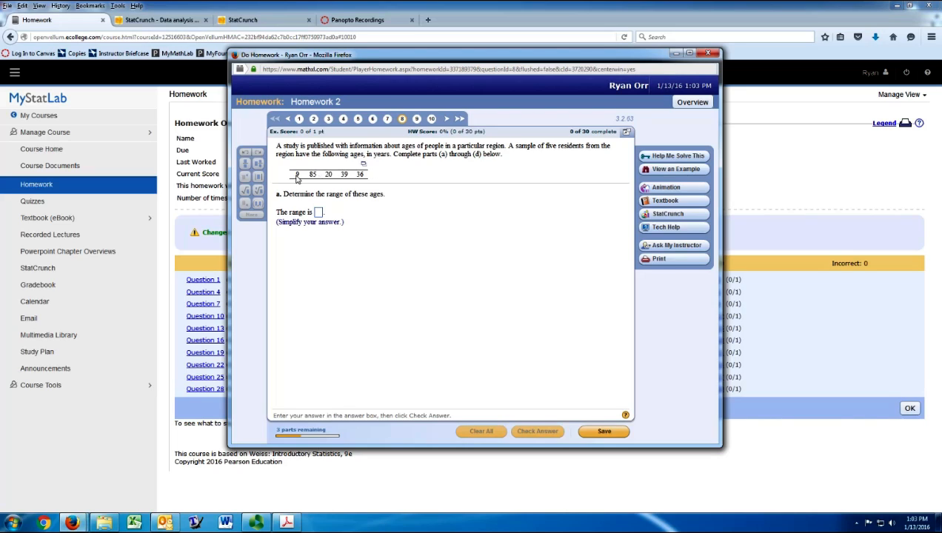
Open the question's table of residents' ages as a data set in StatCrunch.
{"action": "left_click", "coordinate": [365, 166]}
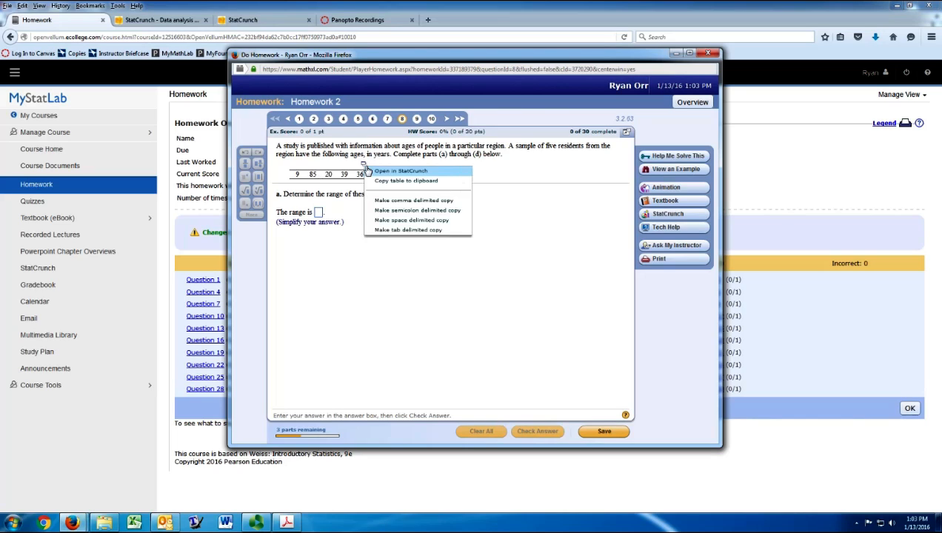
{"action": "left_click", "coordinate": [457, 171]}
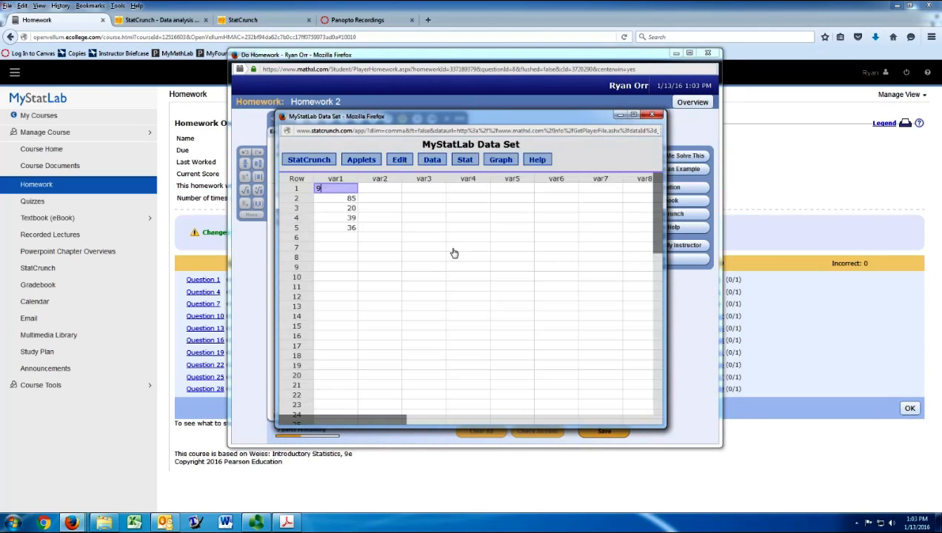
{"action": "left_click", "coordinate": [395, 190]}
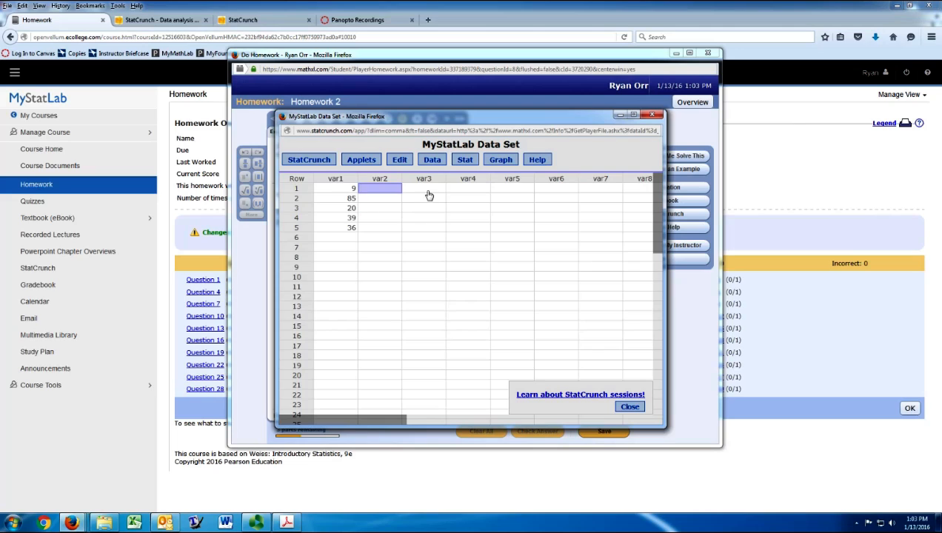
Open Summary Stats for columns on the homework data set and select var1 as the column to summarize.
{"action": "left_click", "coordinate": [466, 161]}
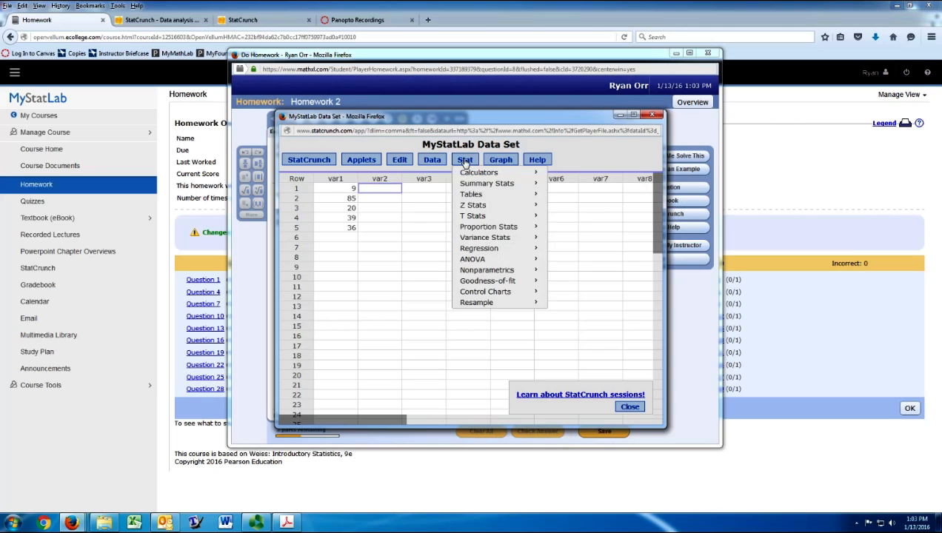
{"action": "mouse_move", "coordinate": [479, 186]}
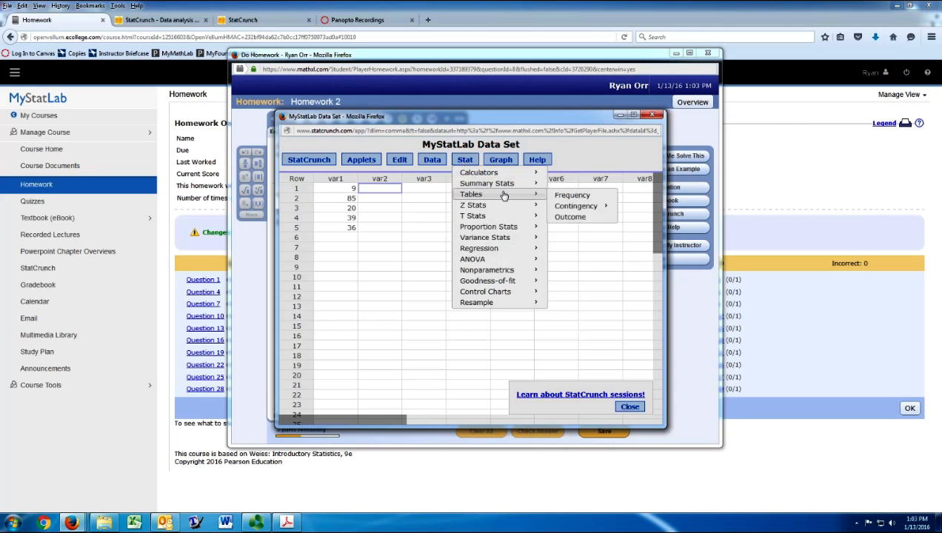
{"action": "left_click", "coordinate": [566, 185]}
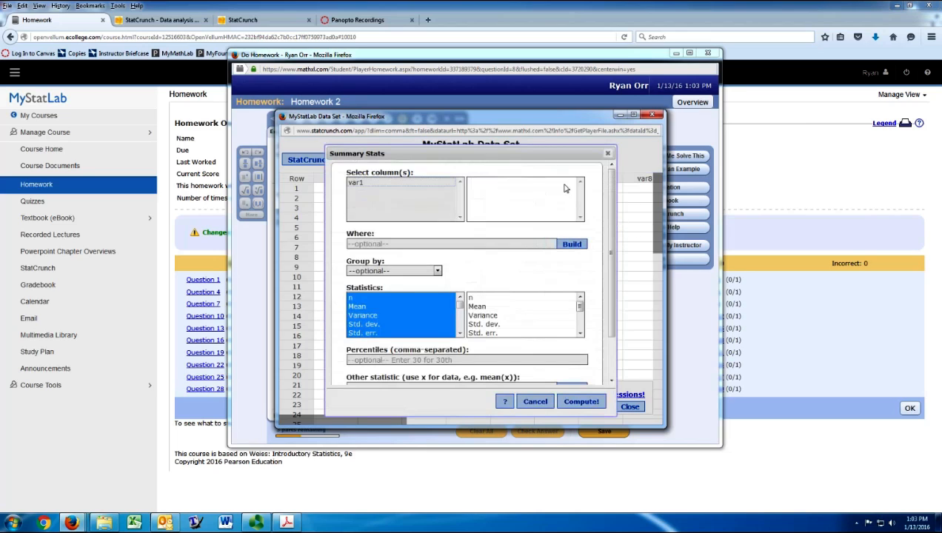
{"action": "left_click", "coordinate": [404, 183]}
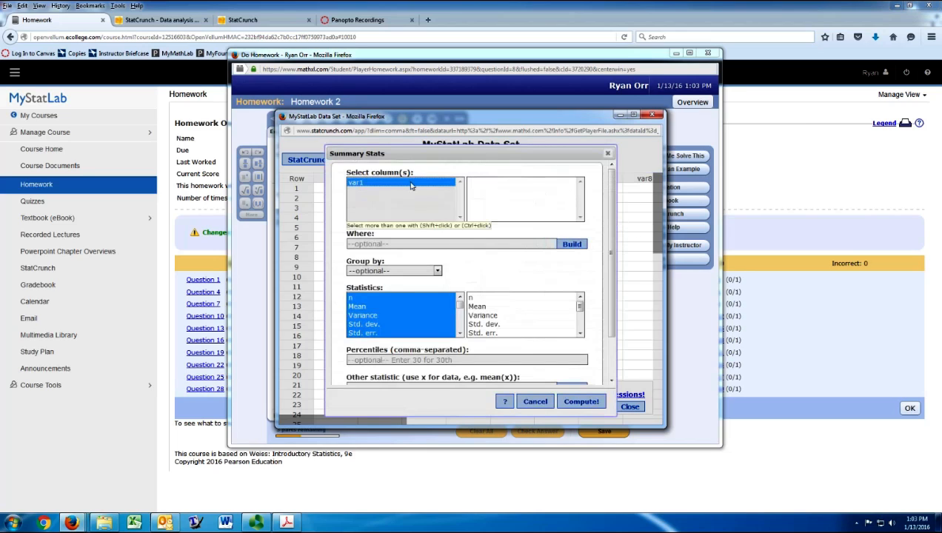
Limit the statistics to Range and Std. dev. and compute them for var1.
{"action": "left_click", "coordinate": [370, 317]}
{"action": "scroll", "coordinate": [370, 319], "scroll_direction": "down", "scroll_amount": 2}
{"action": "left_click", "coordinate": [371, 323]}
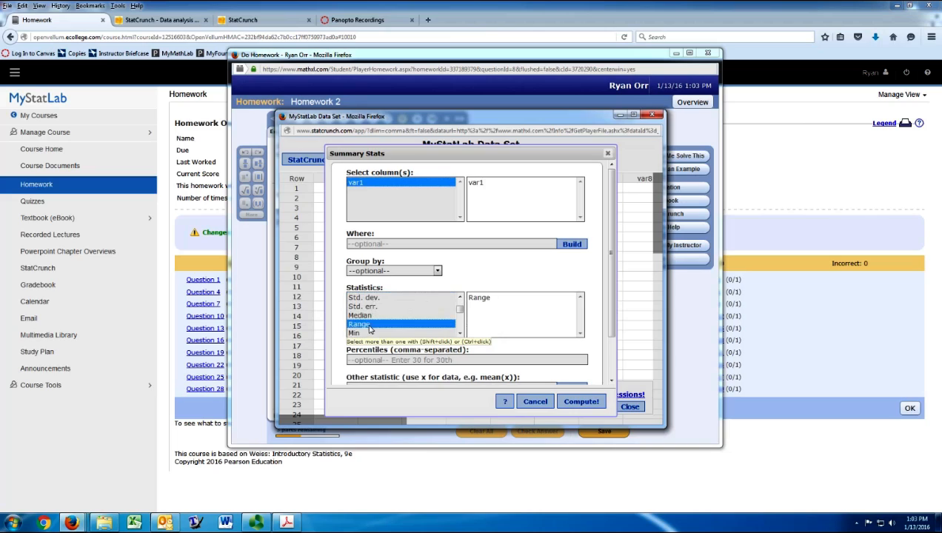
{"action": "scroll", "coordinate": [371, 331], "scroll_direction": "up", "scroll_amount": 1}
{"action": "scroll", "coordinate": [370, 330], "scroll_direction": "up", "scroll_amount": 1}
{"action": "left_click", "coordinate": [370, 317], "text": "ctrl"}
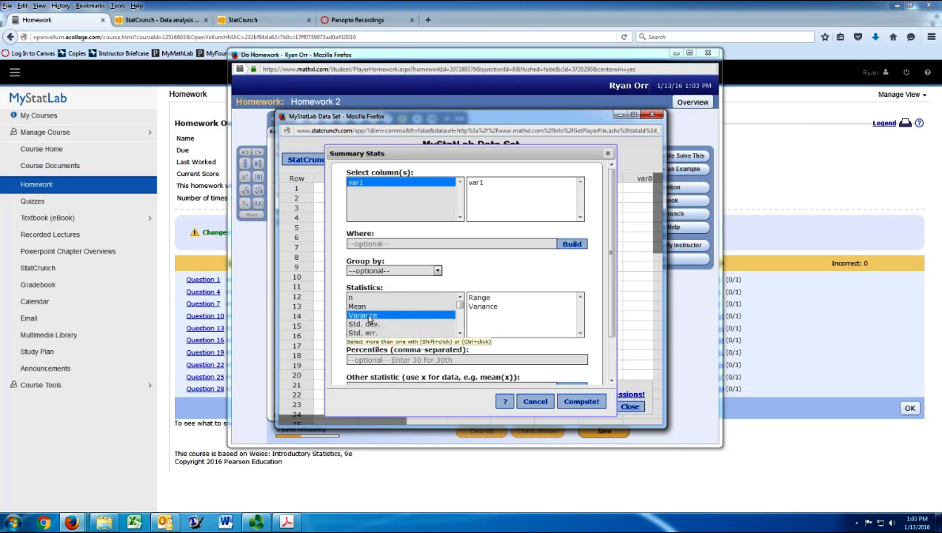
{"action": "left_click", "coordinate": [370, 317], "text": "ctrl"}
{"action": "left_click", "coordinate": [369, 326], "text": "ctrl"}
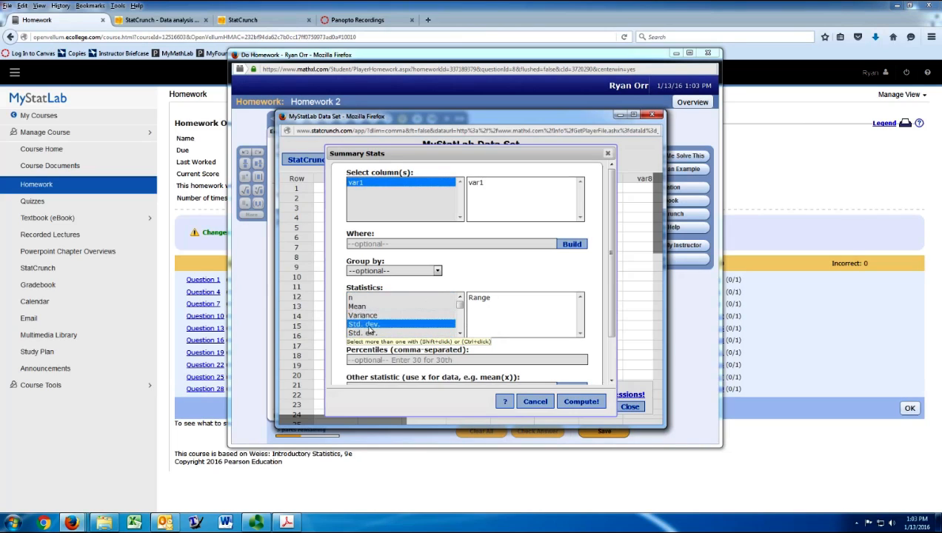
{"action": "left_click", "coordinate": [595, 408]}
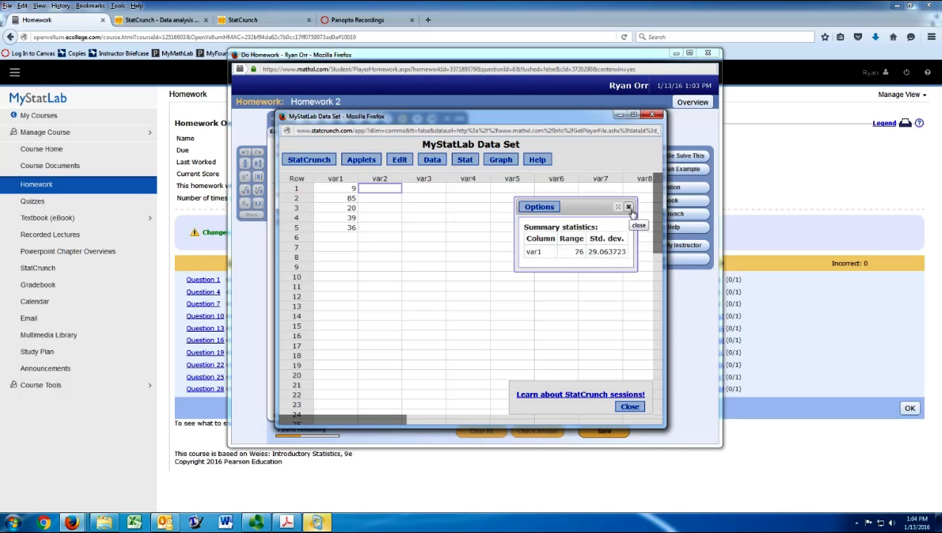
Close the summary statistics result and the MyStatLab Data Set window to return to the homework question.
{"action": "left_click", "coordinate": [629, 208]}
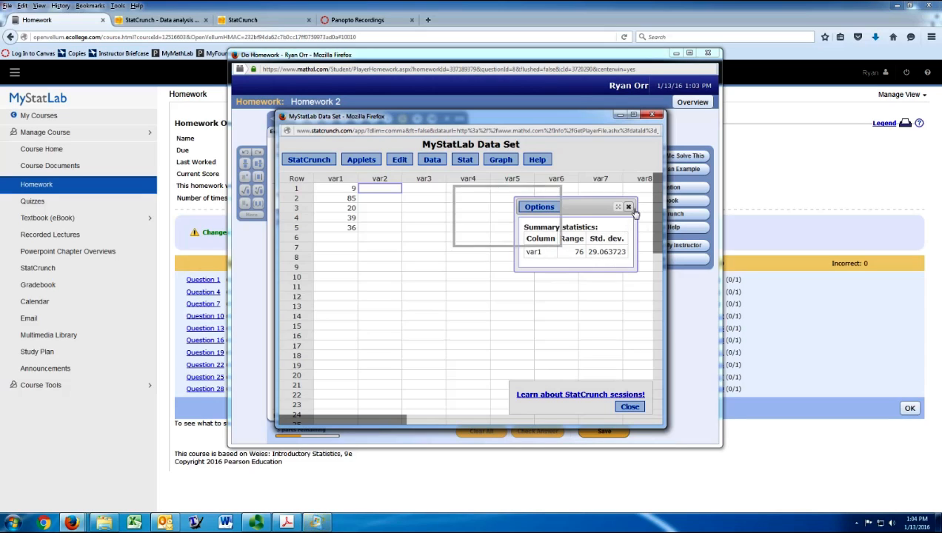
{"action": "left_click", "coordinate": [655, 116]}
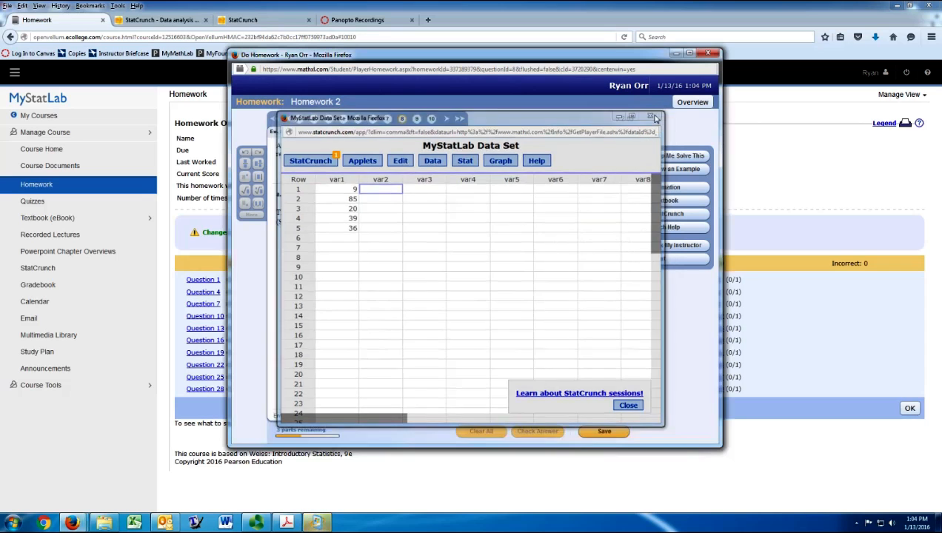